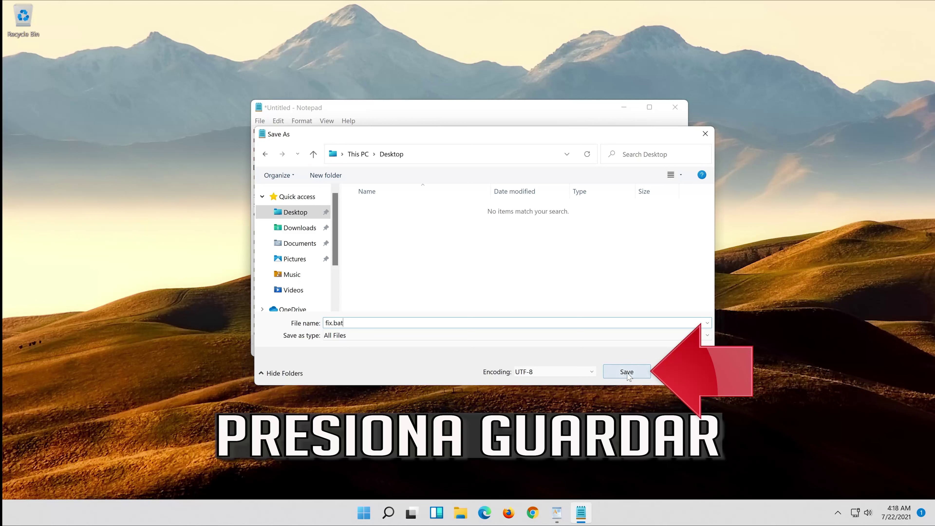
# - Save the script to the desktop as fix.bat with type All Files and UTF-8 encoding, and close it
pyautogui.click(626, 371)
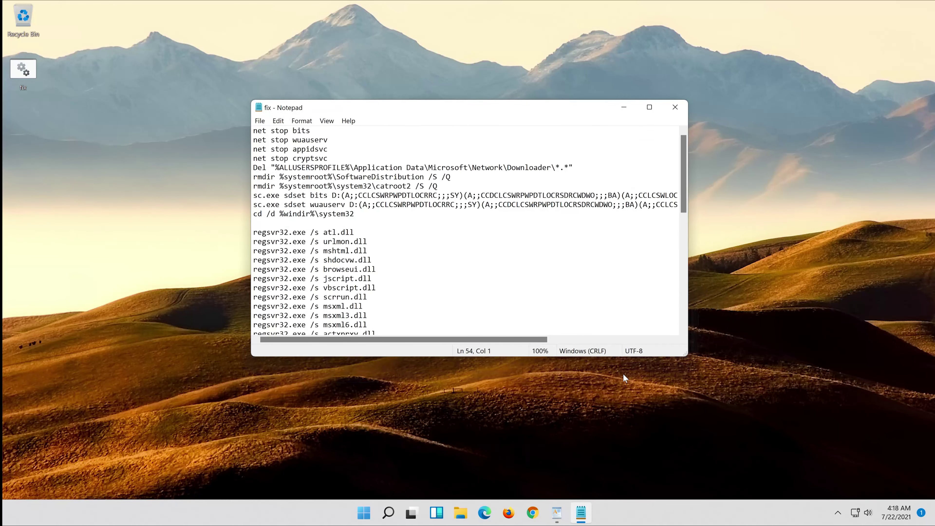
pyautogui.click(676, 106)
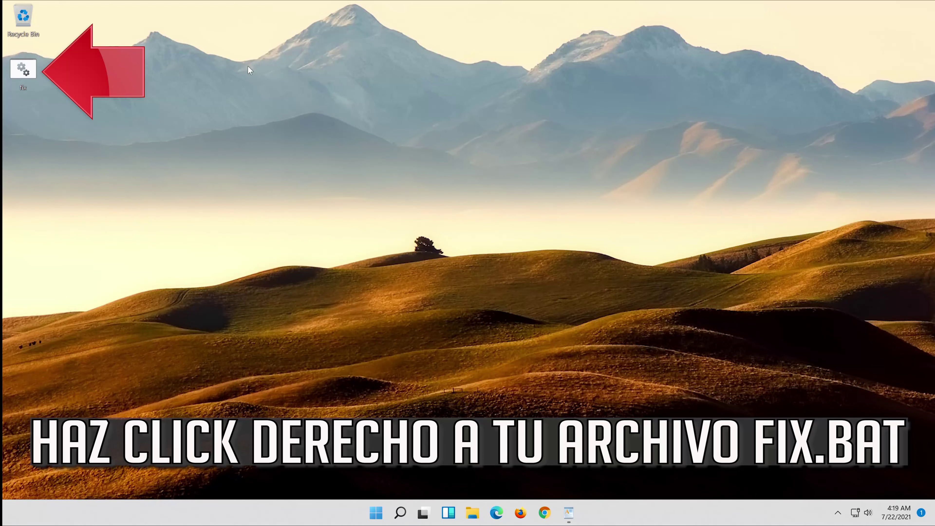
# - Run the fix batch file from the desktop as administrator and answer y to the Downloader folder deletion
pyautogui.click(20, 69)
pyautogui.rightClick(19, 69)
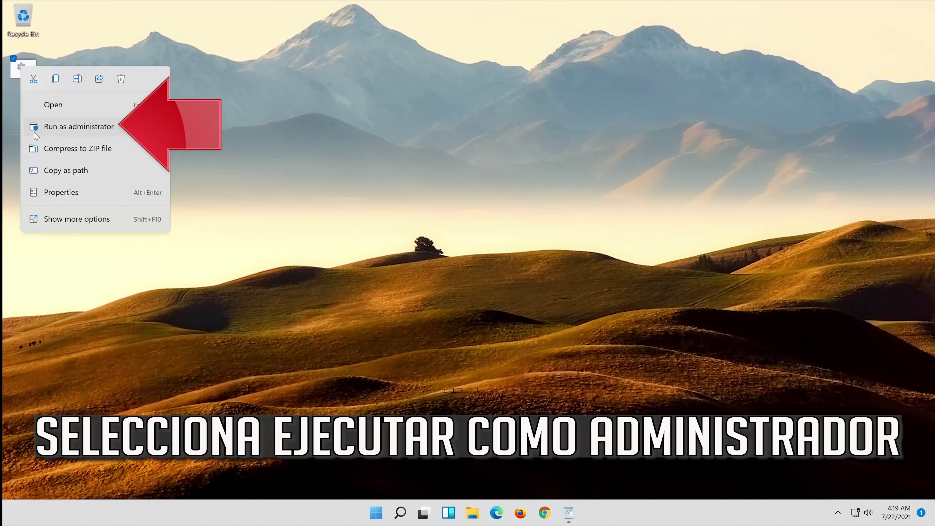
pyautogui.click(103, 131)
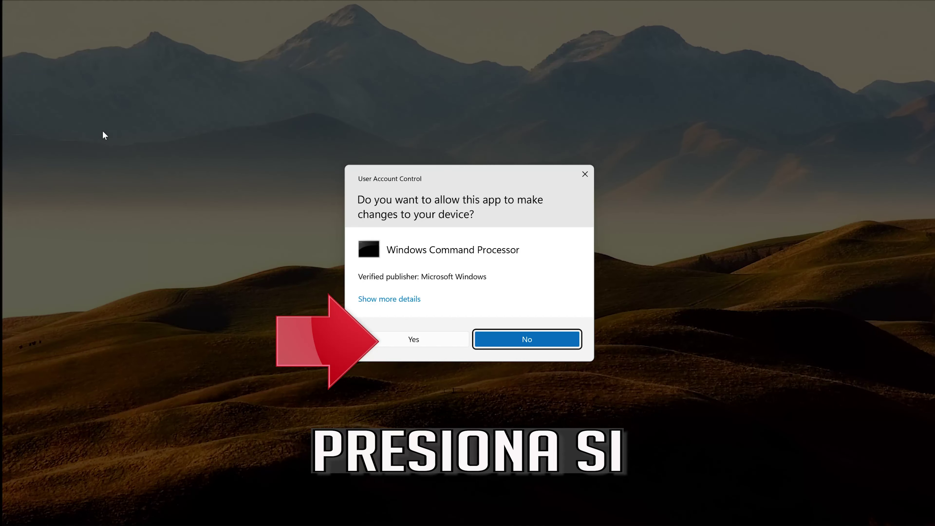
pyautogui.click(422, 341)
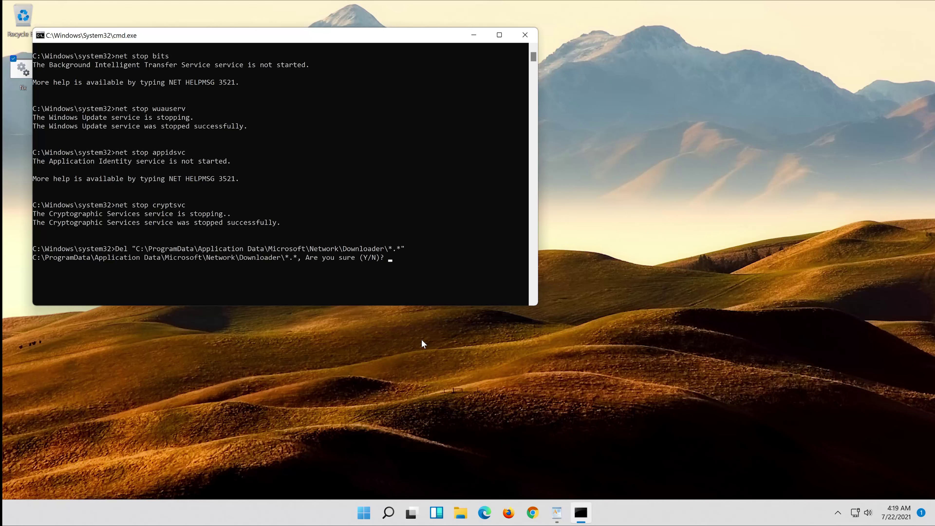
pyautogui.write('y')
pyautogui.press('Return')
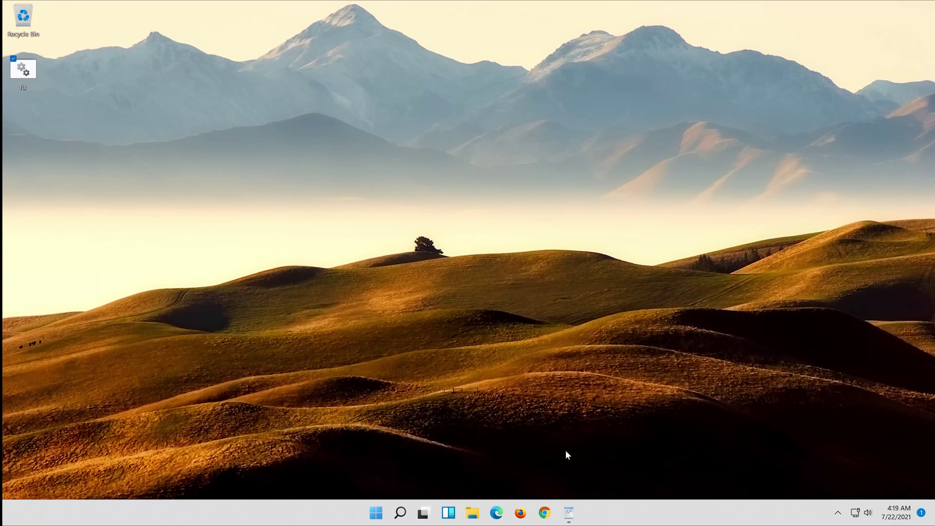
# - Restart the computer
pyautogui.click(371, 515)
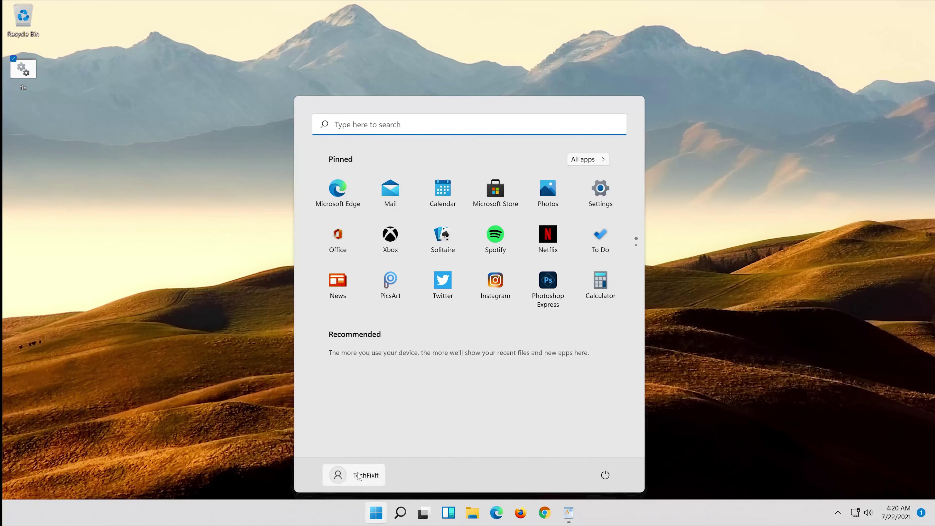
pyautogui.click(605, 475)
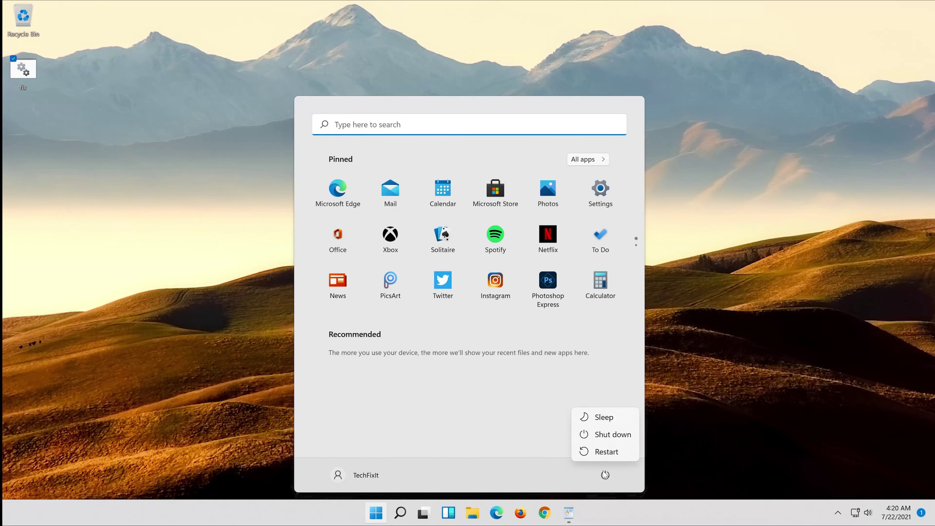
pyautogui.click(610, 452)
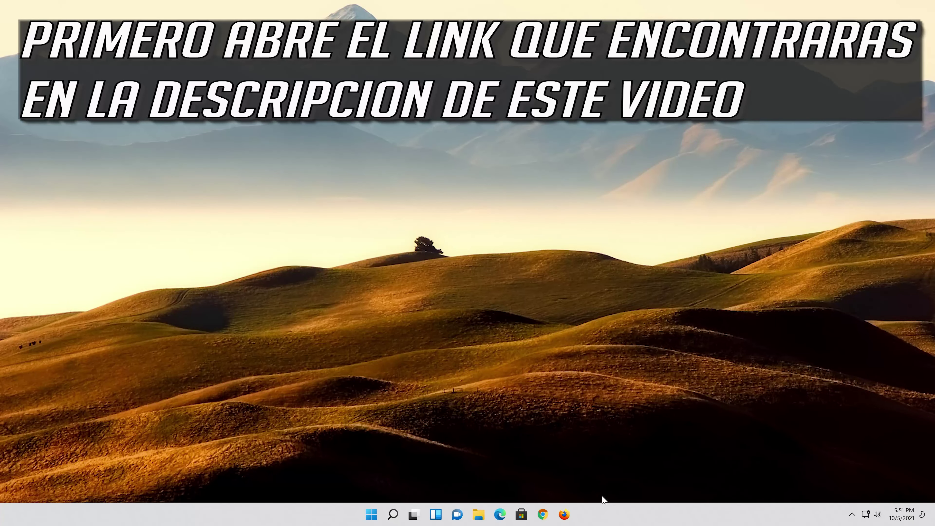
pyautogui.click(564, 515)
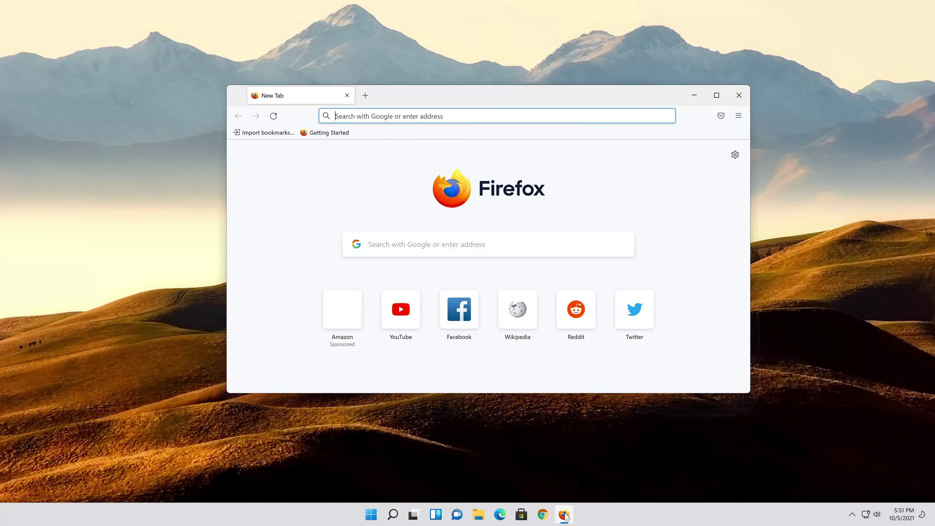
pyautogui.rightClick(455, 115)
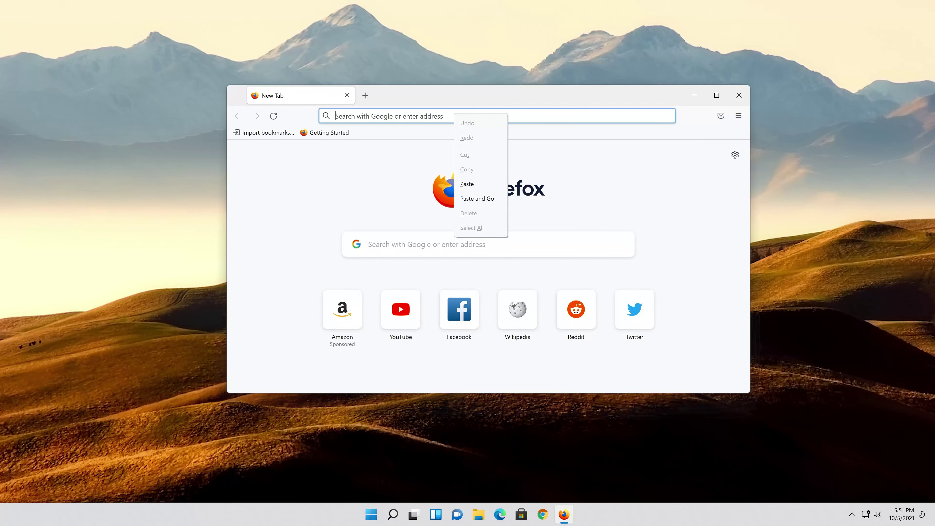
pyautogui.click(476, 199)
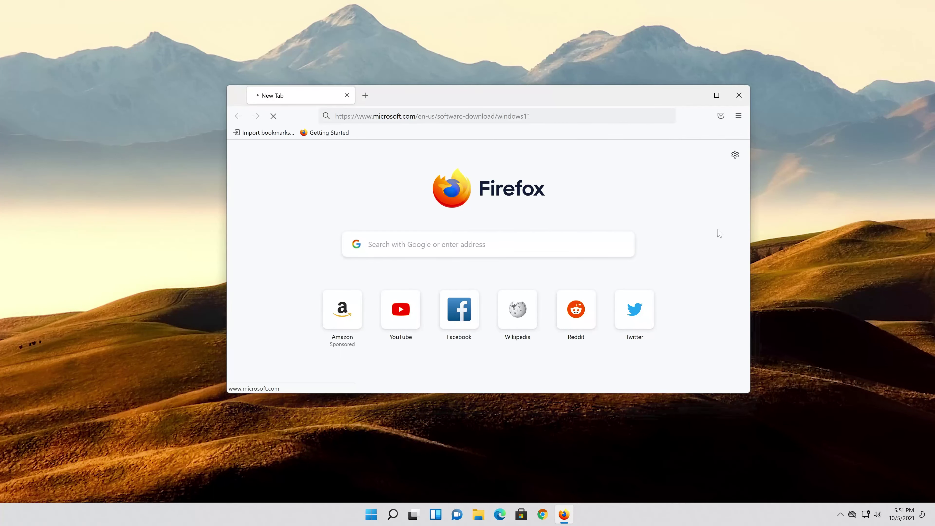
# - Download MediaCreationToolW11.exe from the Create Windows 11 Installation Media section and close the browser
pyautogui.scroll(-10, 712, 242)
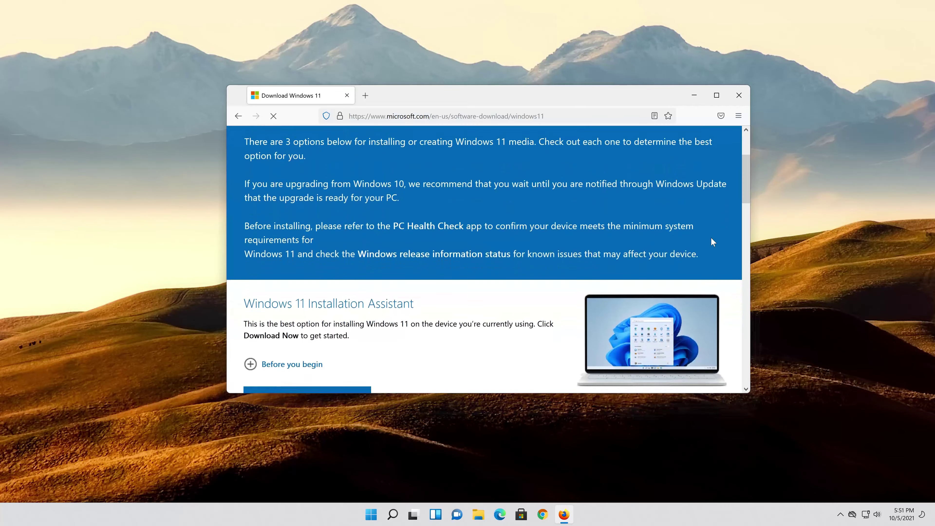
pyautogui.scroll(3, 713, 242)
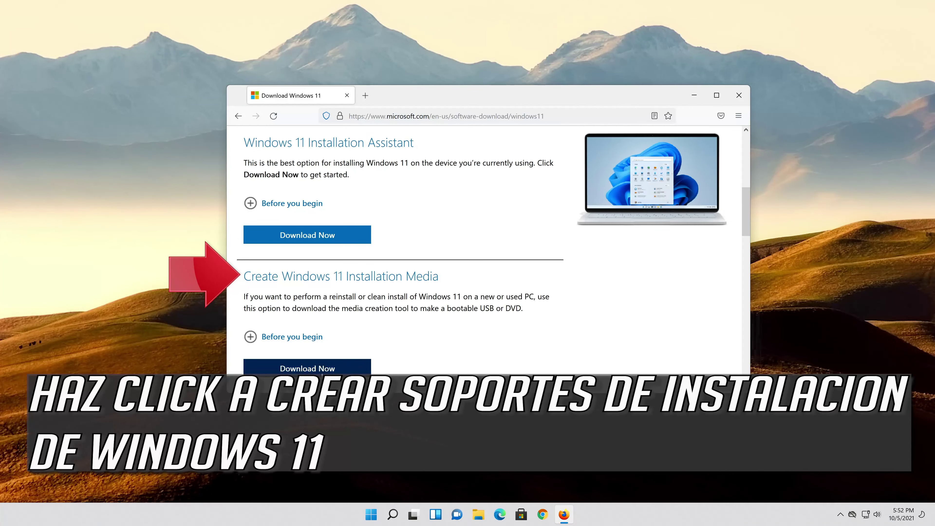
pyautogui.click(307, 368)
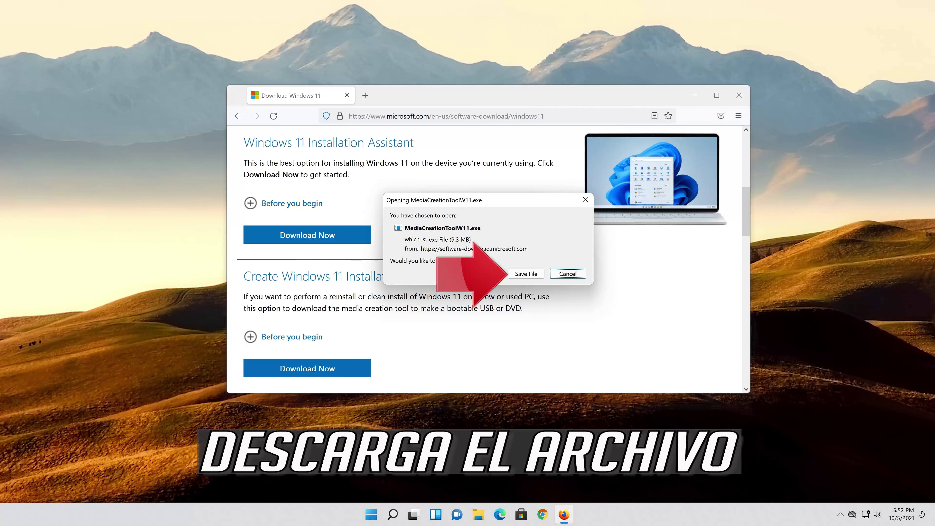
pyautogui.click(526, 275)
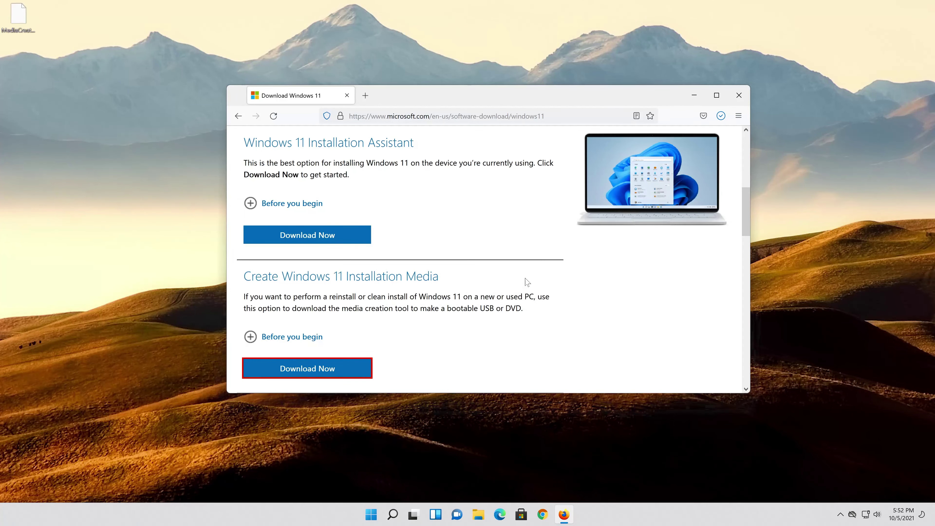
pyautogui.click(738, 102)
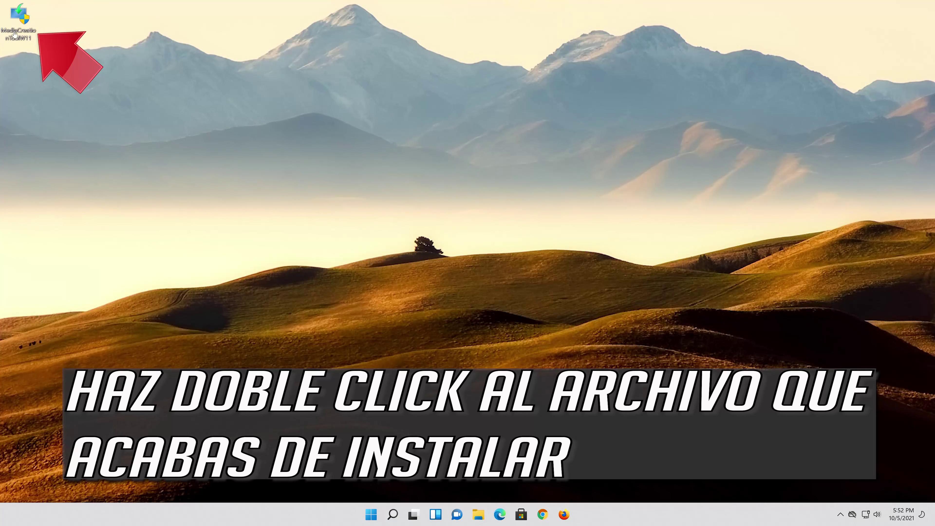
# - Launch the downloaded Media Creation Tool with administrator permission and accept its license terms
pyautogui.doubleClick(28, 24)
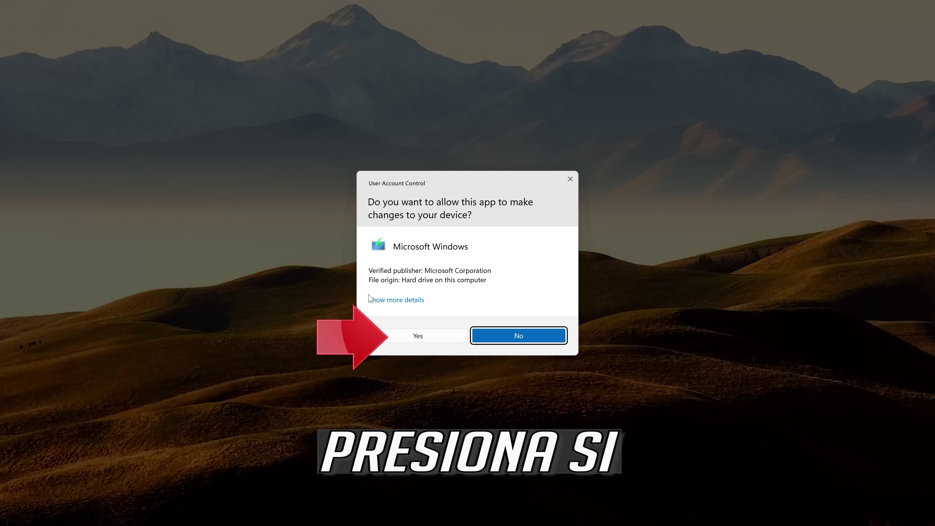
pyautogui.click(417, 335)
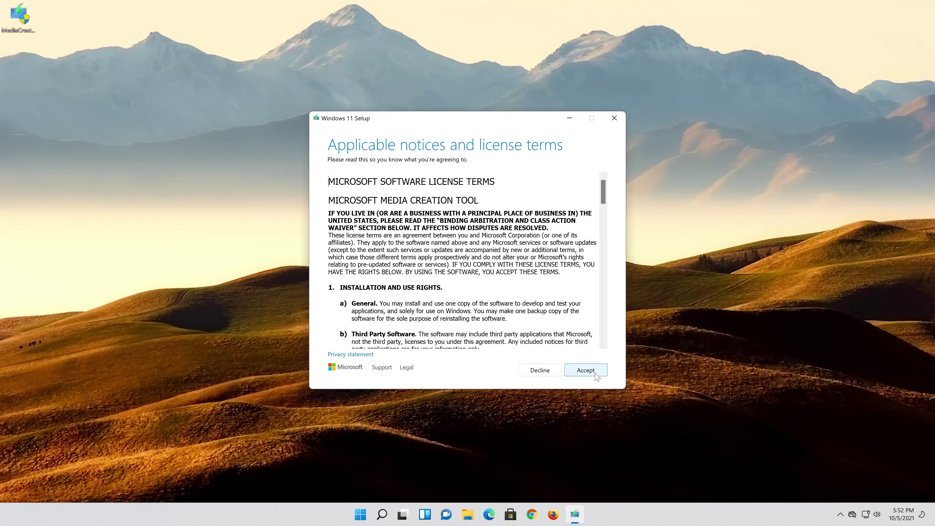
pyautogui.click(586, 370)
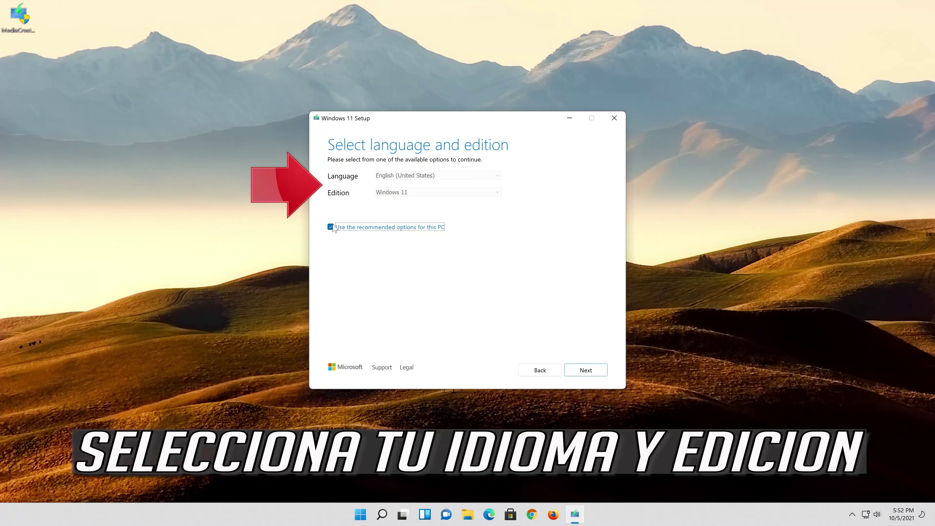
# - Keep the recommended options for this PC, English (United States) and Windows 11, and continue
pyautogui.click(331, 227)
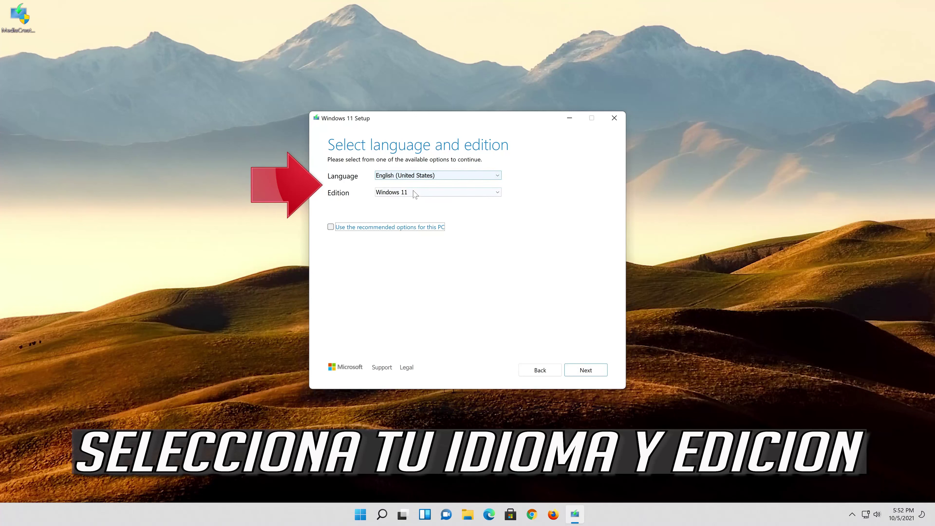
pyautogui.click(331, 227)
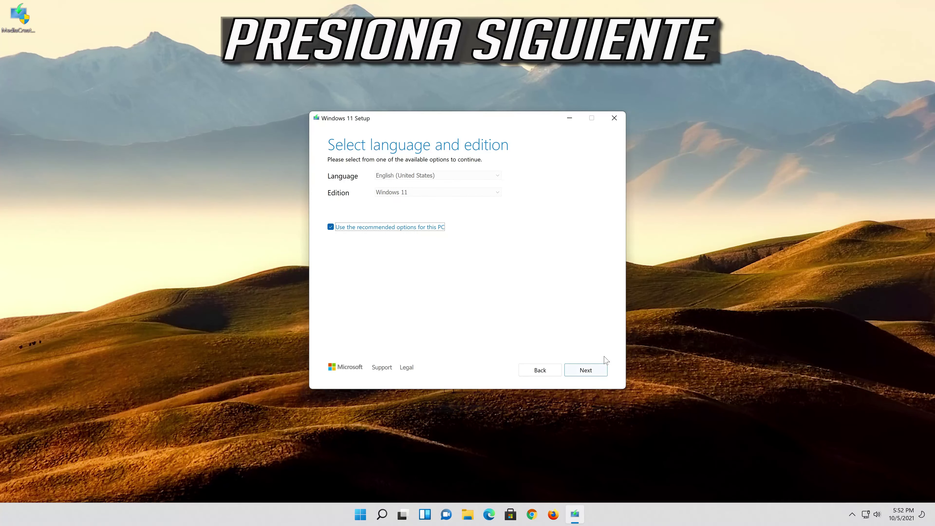
pyautogui.click(589, 372)
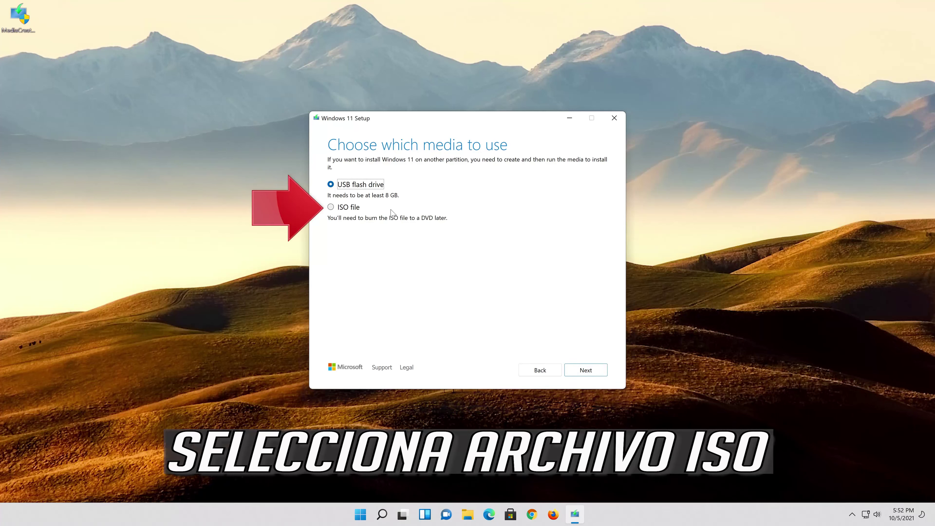
# - Create the installation media as an ISO file named Windows 11 on the Desktop and finish the wizard
pyautogui.click(332, 208)
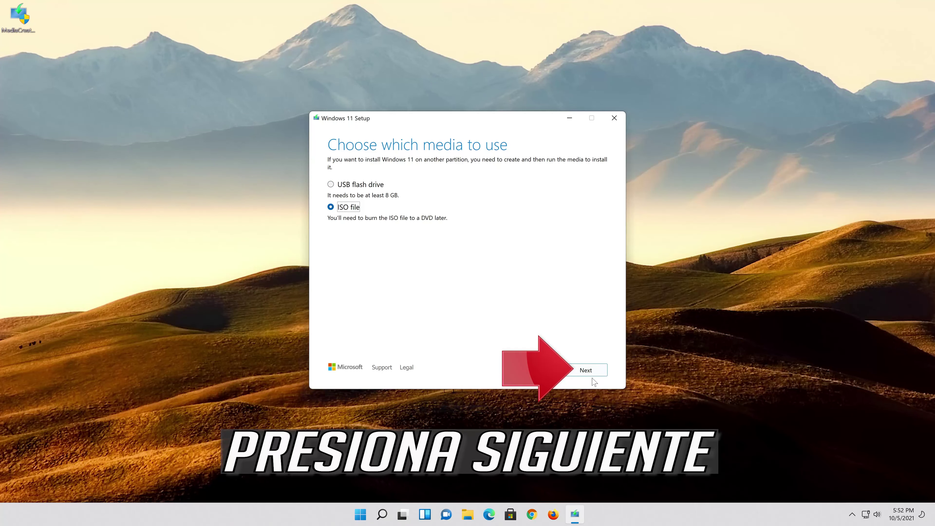
pyautogui.click(593, 370)
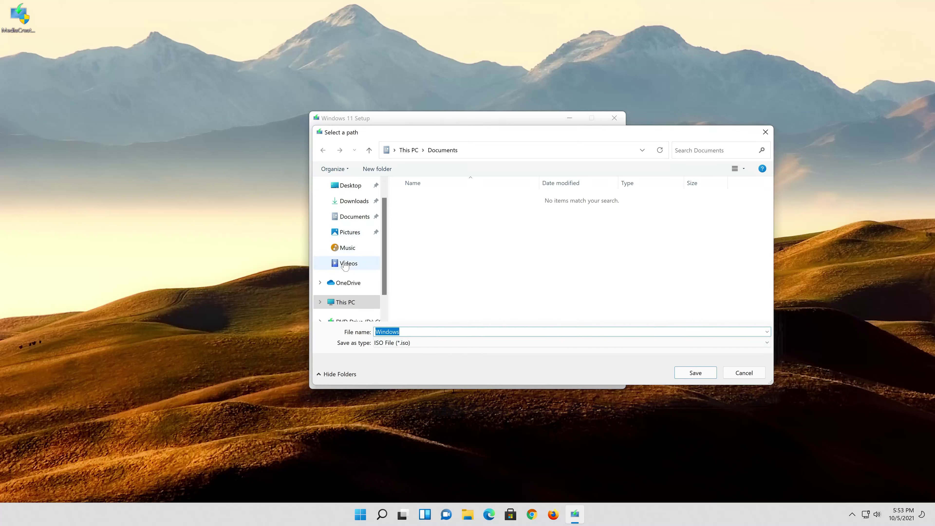
pyautogui.click(359, 190)
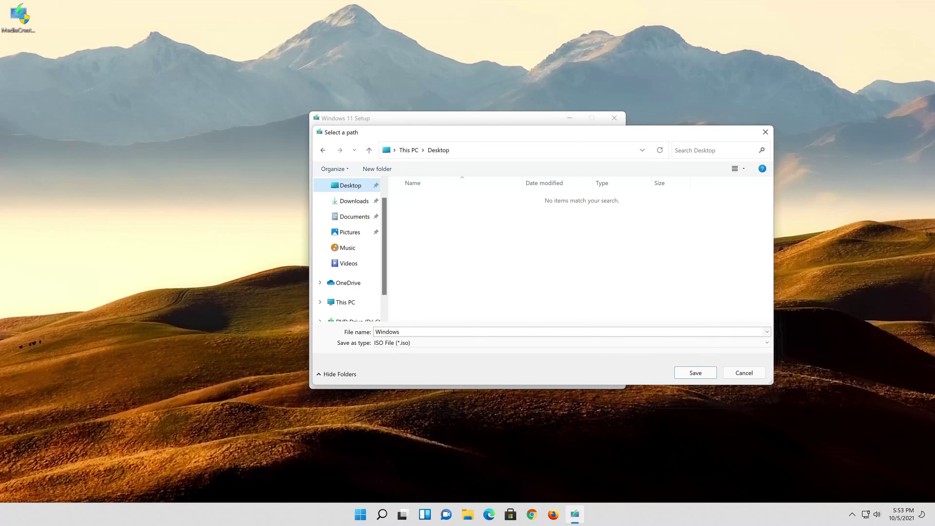
pyautogui.click(410, 331)
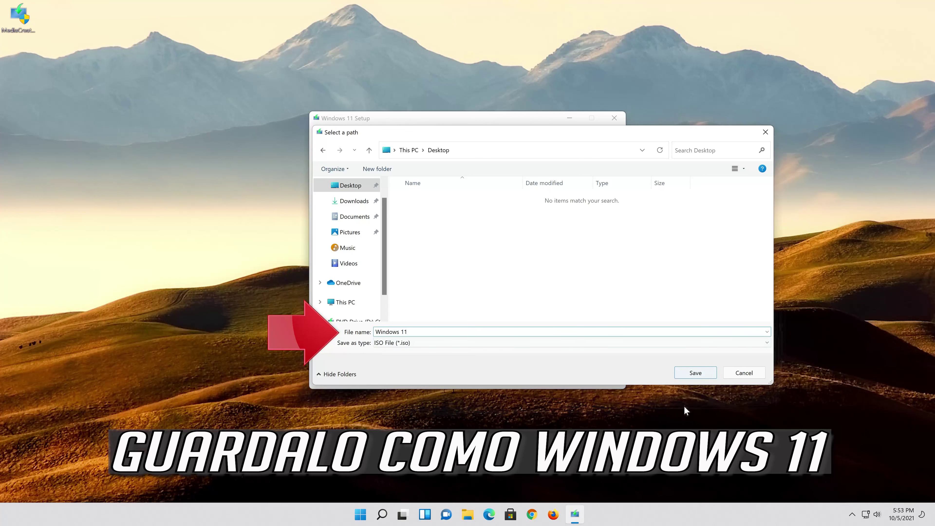
pyautogui.click(704, 379)
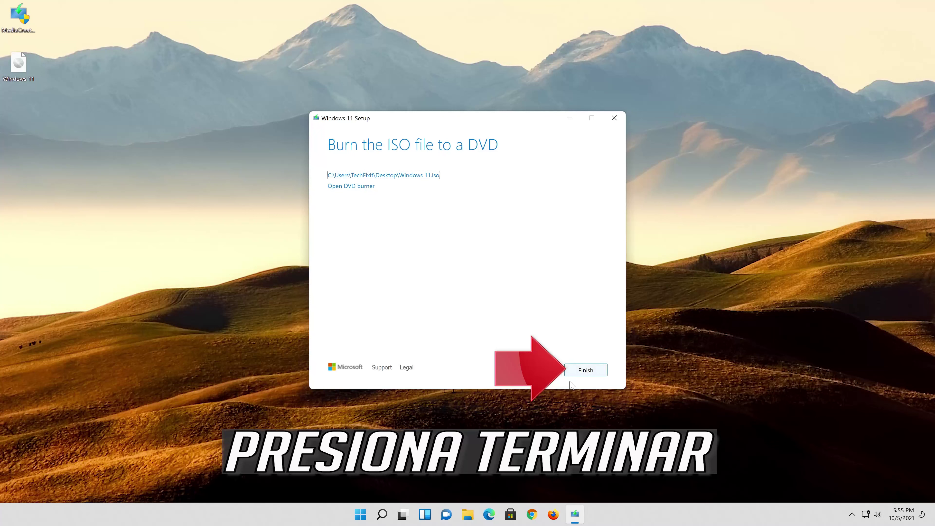
pyautogui.click(586, 370)
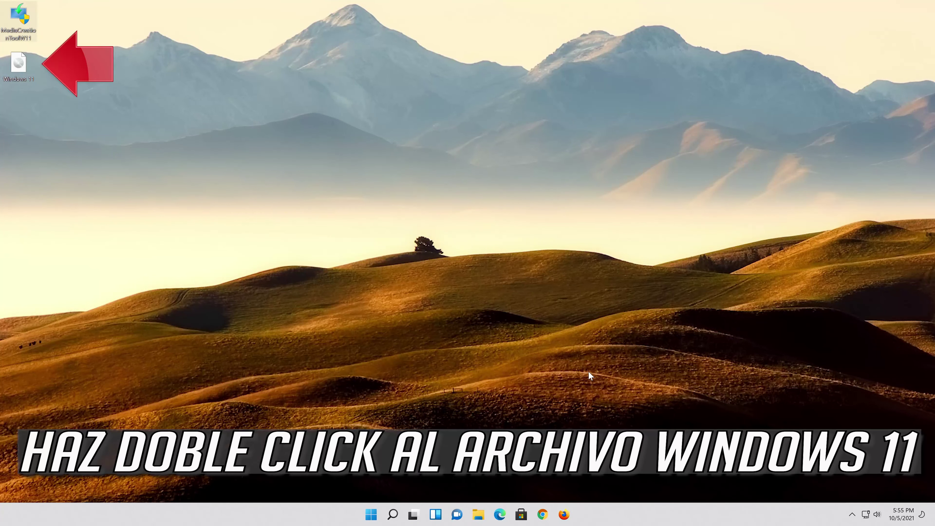
# - Mount the Windows 11 ISO from the desktop and launch its setup with administrator permission, closing the drive's folder window
pyautogui.doubleClick(18, 64)
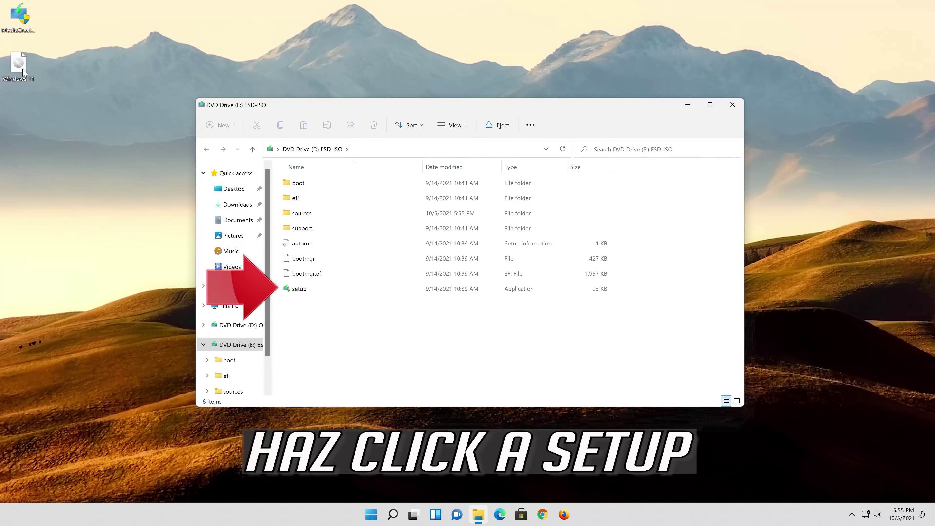
pyautogui.doubleClick(327, 288)
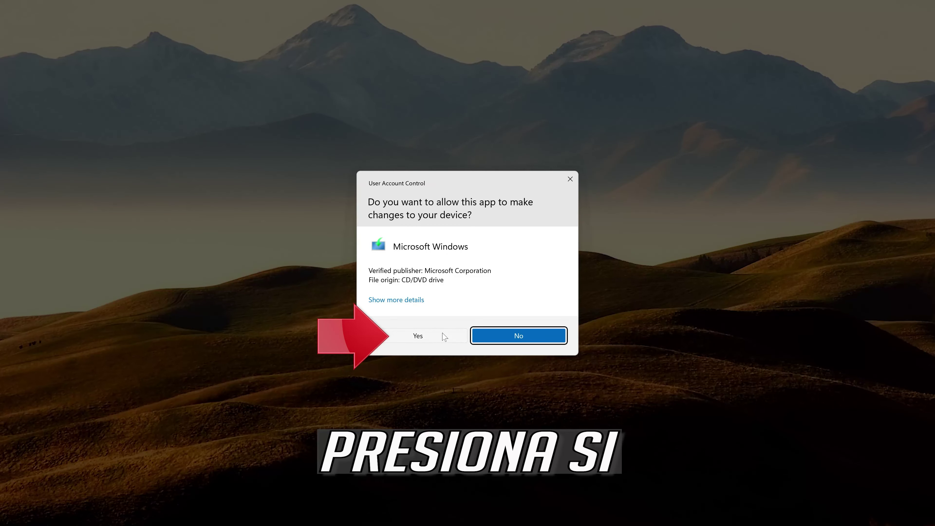
pyautogui.click(425, 338)
pyautogui.press('Return')
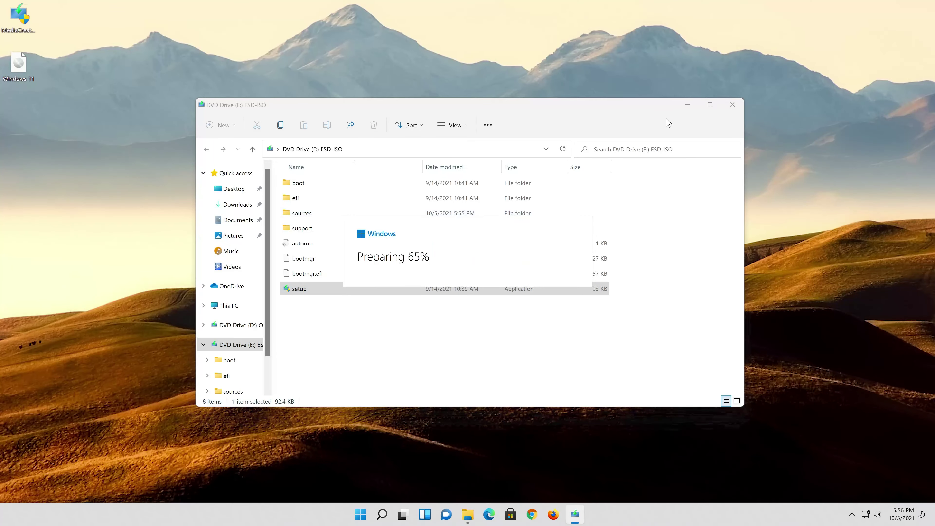
pyautogui.click(732, 105)
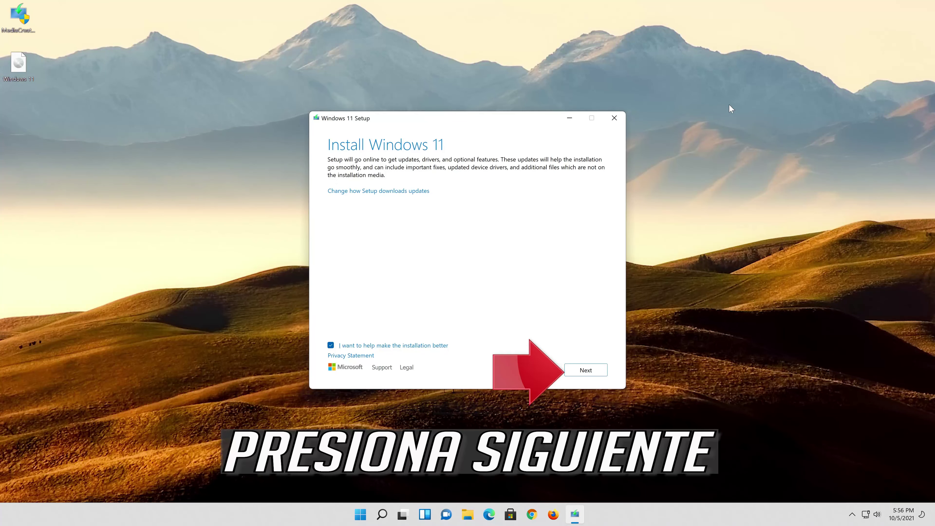
# - Accept the setup license terms and install Windows 11 Pro, keeping personal files and apps
pyautogui.click(594, 374)
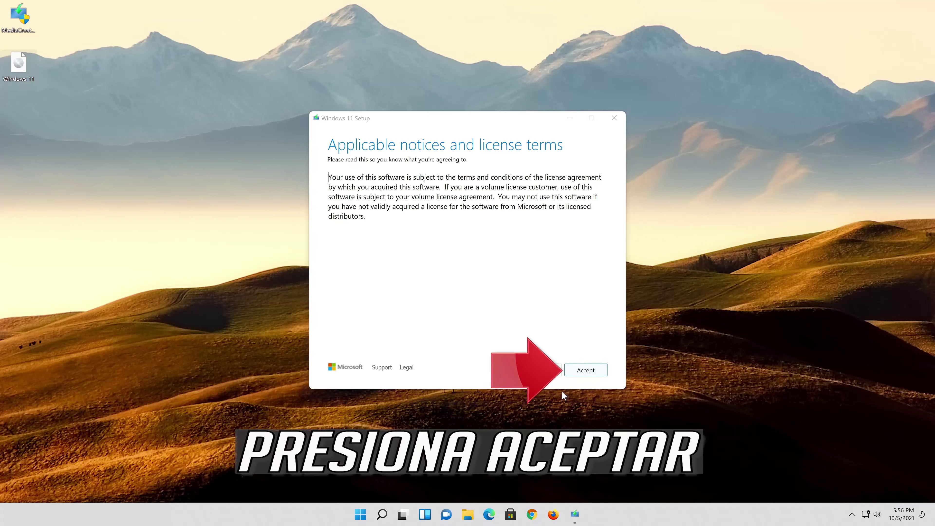
pyautogui.click(591, 371)
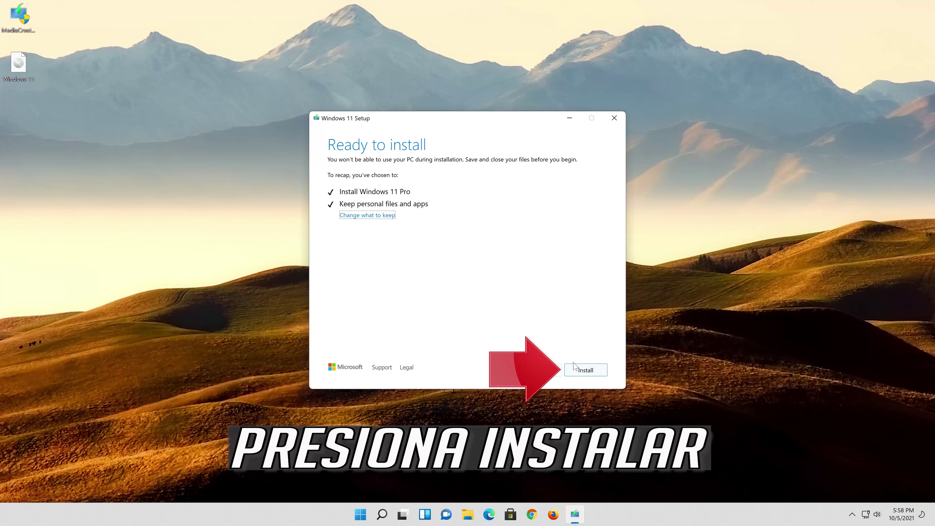
pyautogui.click(592, 371)
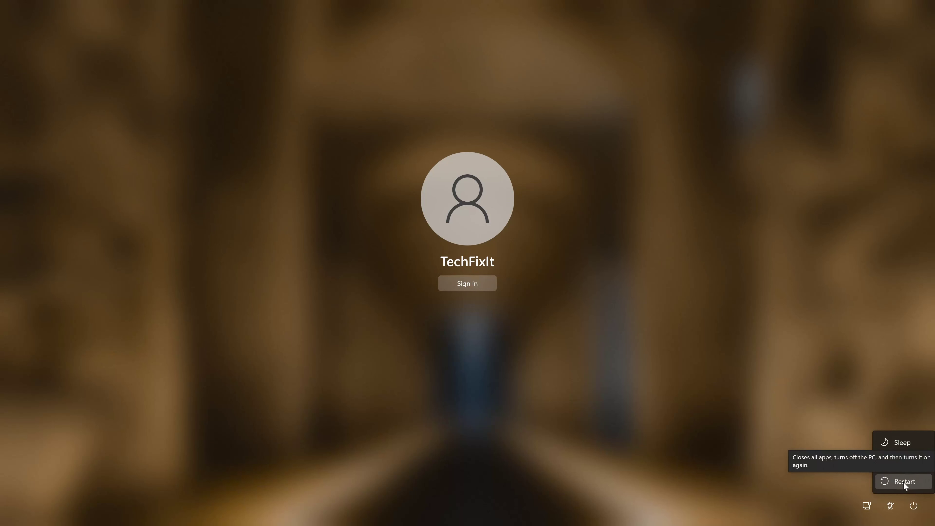
# - Restart the computer from the sign-in screen
pyautogui.click(903, 482)
pyautogui.click(900, 481)
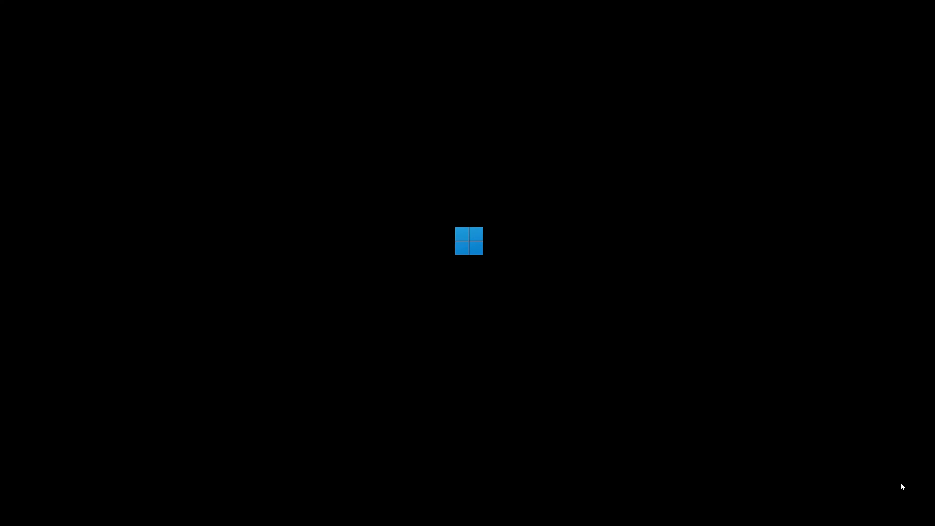